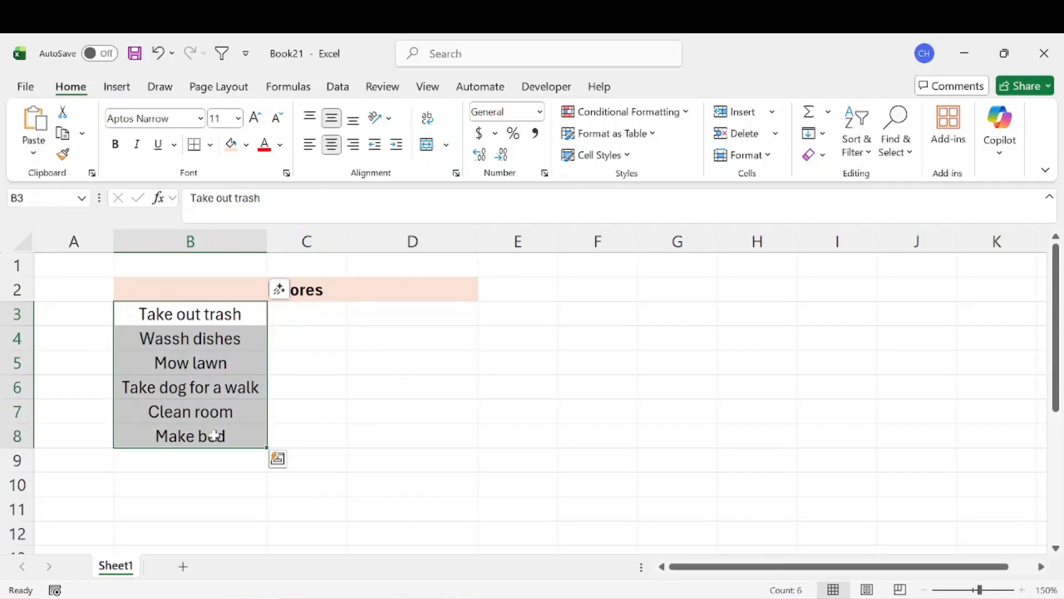
click(294, 318)
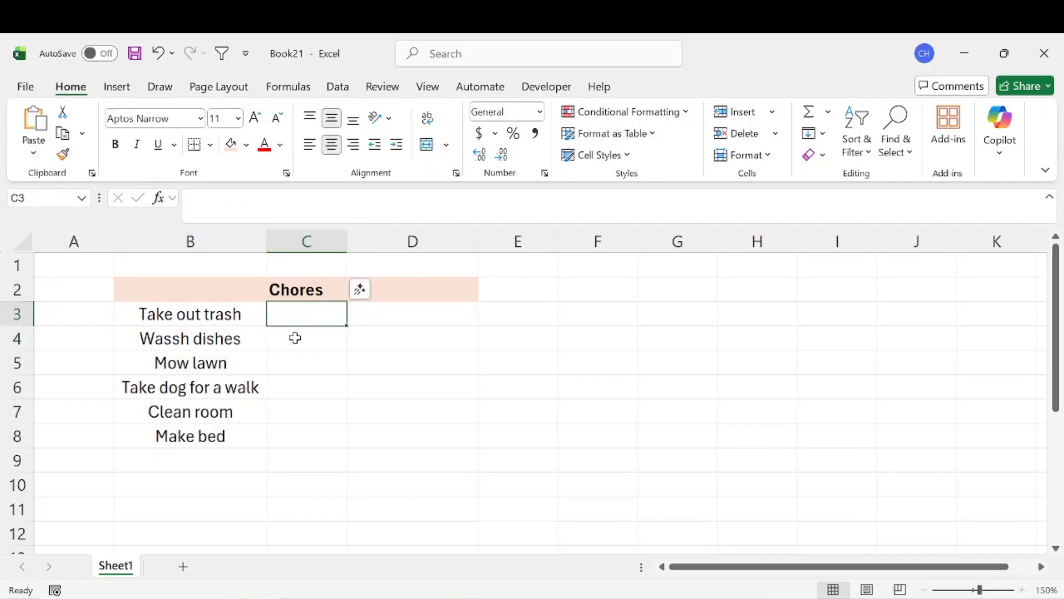
click(295, 338)
click(295, 363)
click(296, 386)
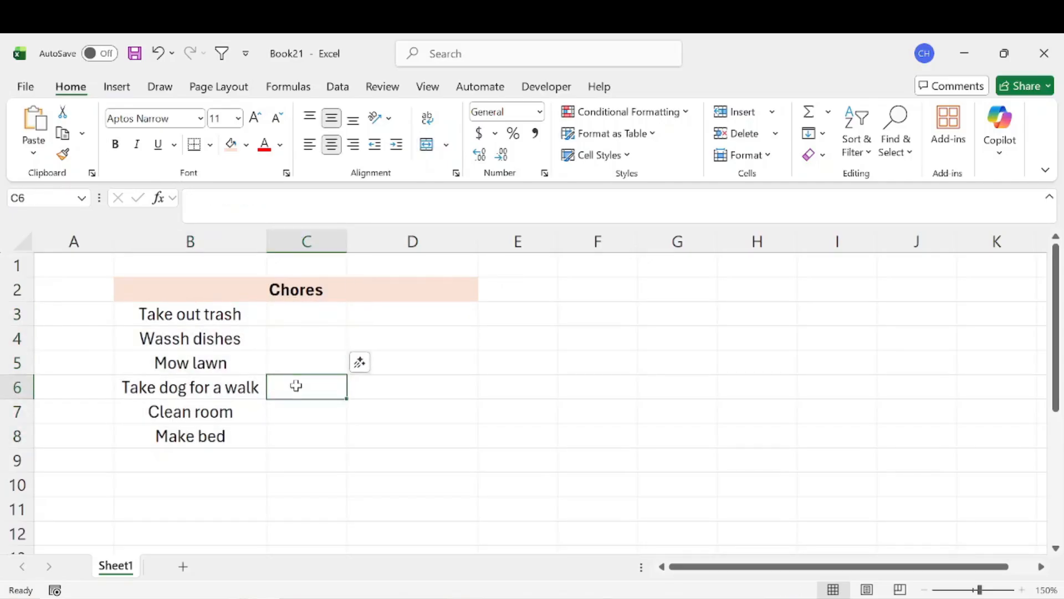
click(299, 318)
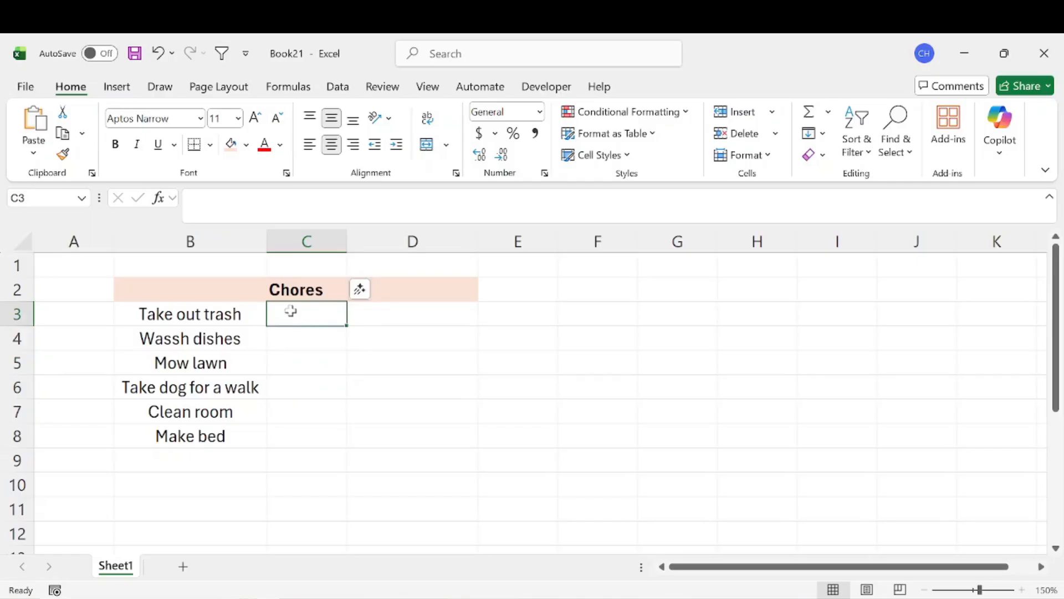
click(461, 312)
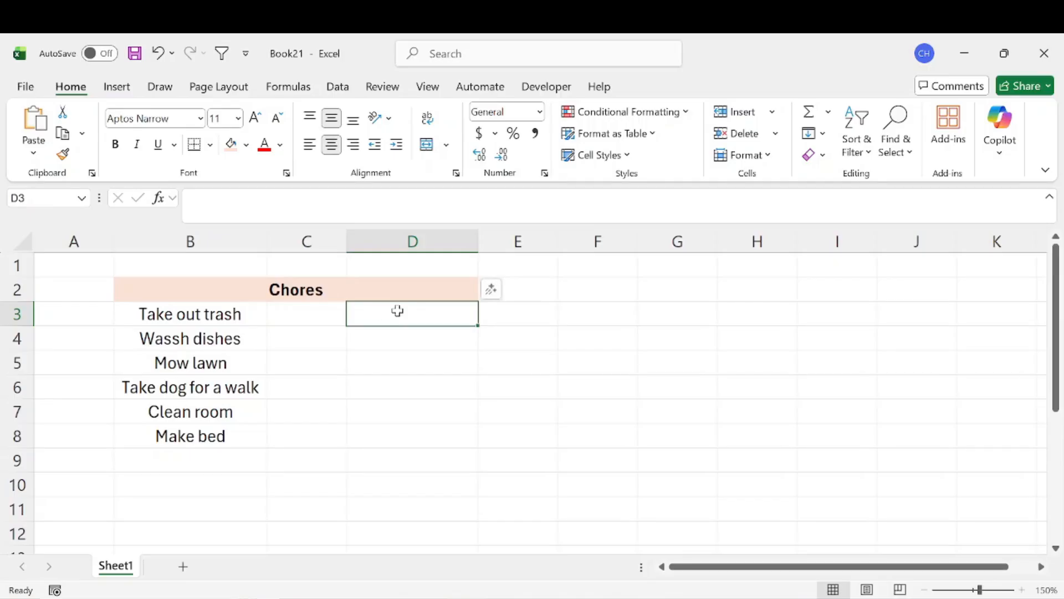
Insert a checkbox in C3 beside "Take out trash" and fill it down through C8 for all the chores.
key(Left)
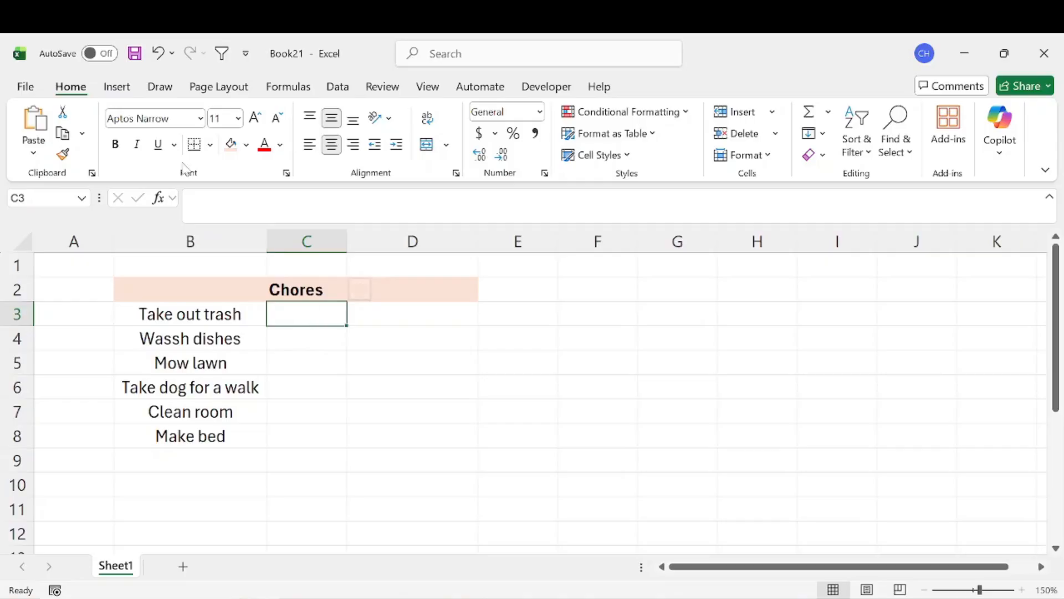
click(123, 90)
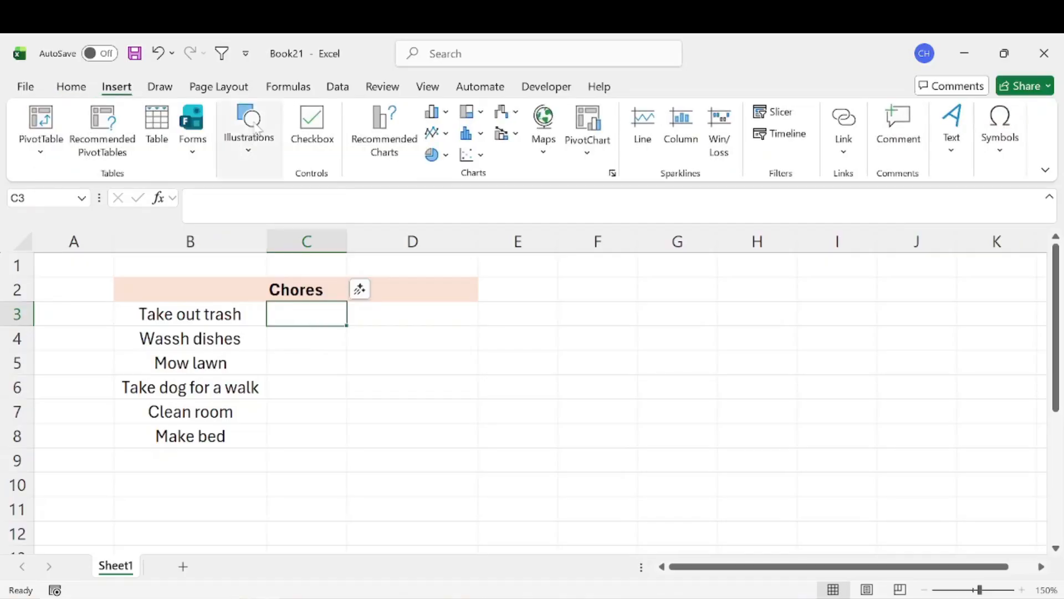
click(315, 123)
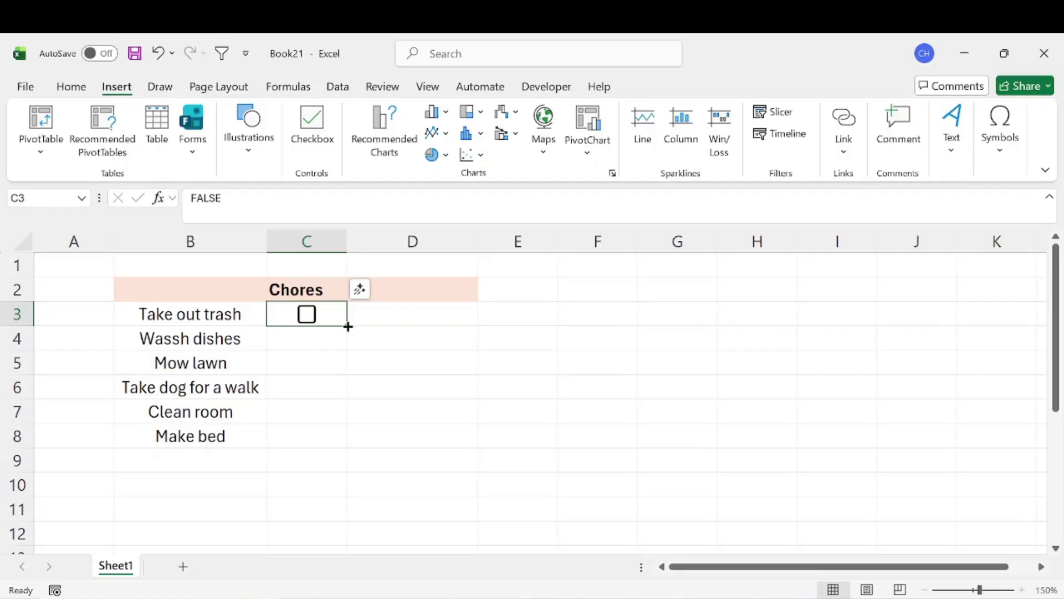
drag(347, 326, 339, 444)
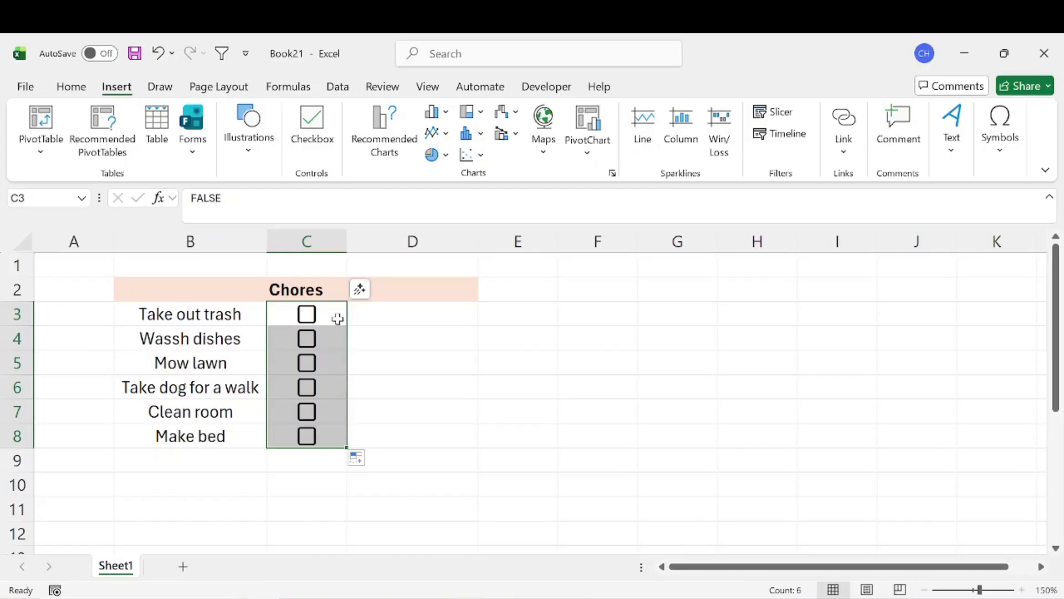
drag(337, 319, 340, 443)
click(426, 397)
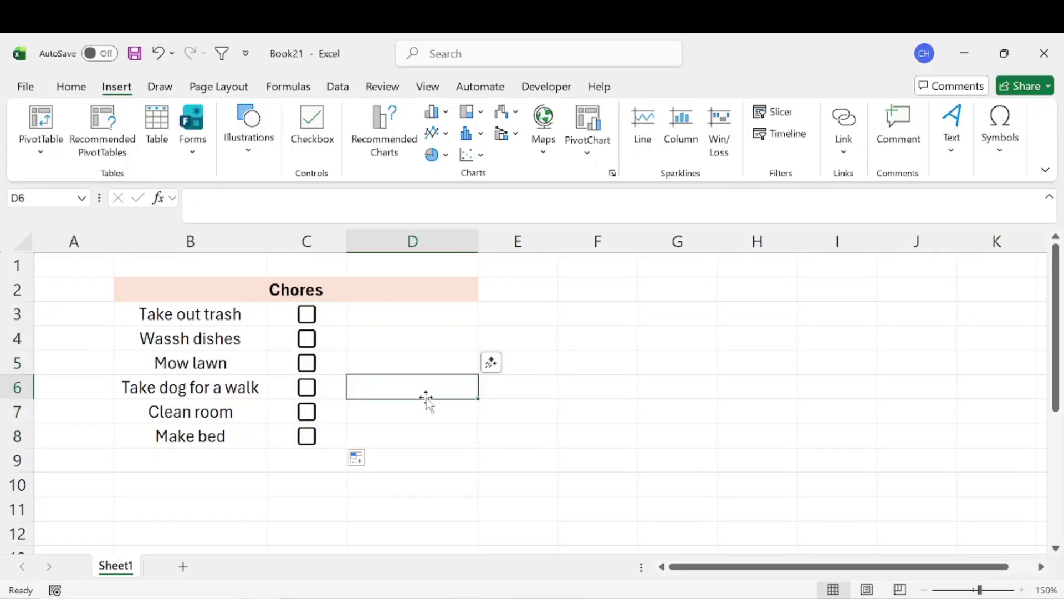
Tick the checkbox for "Take out trash" in C3.
click(329, 320)
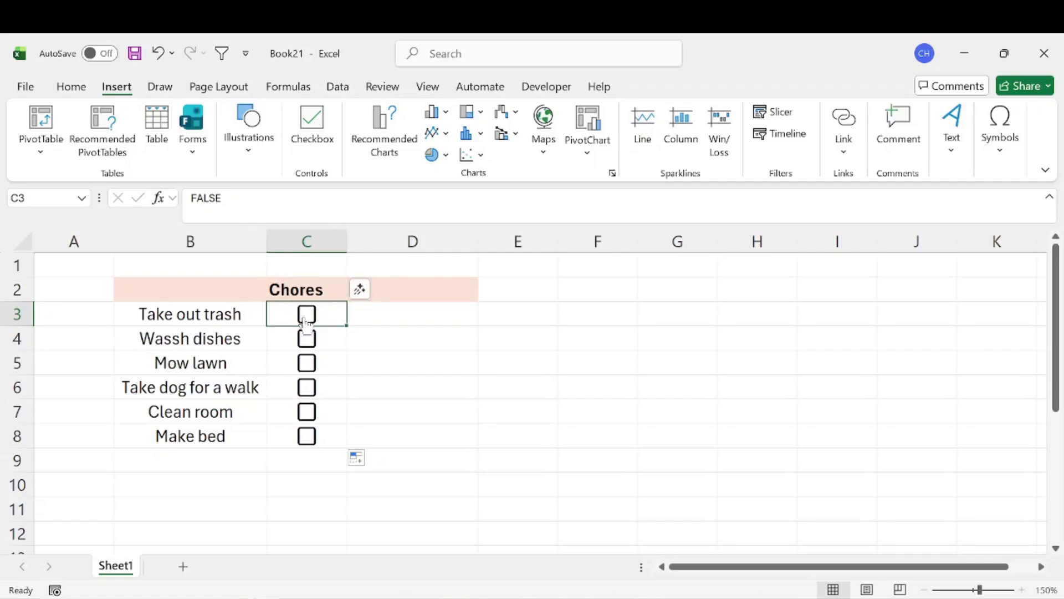
mouse_move(305, 322)
click(306, 315)
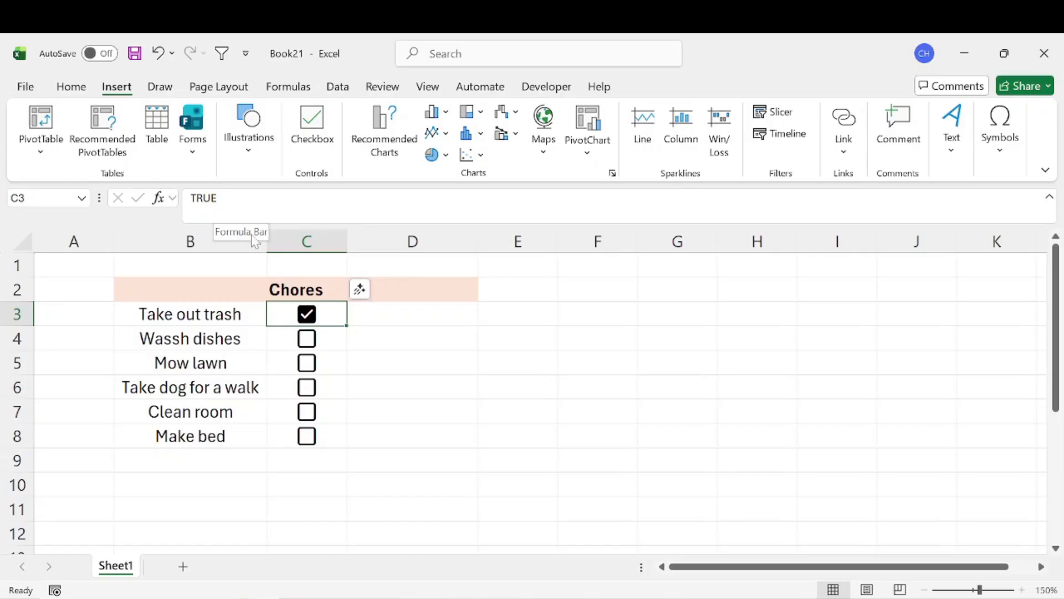
Enter the formula =IF(C3=TRUE,"Completed","Not Done") in D3 to show the status of the first chore.
click(401, 309)
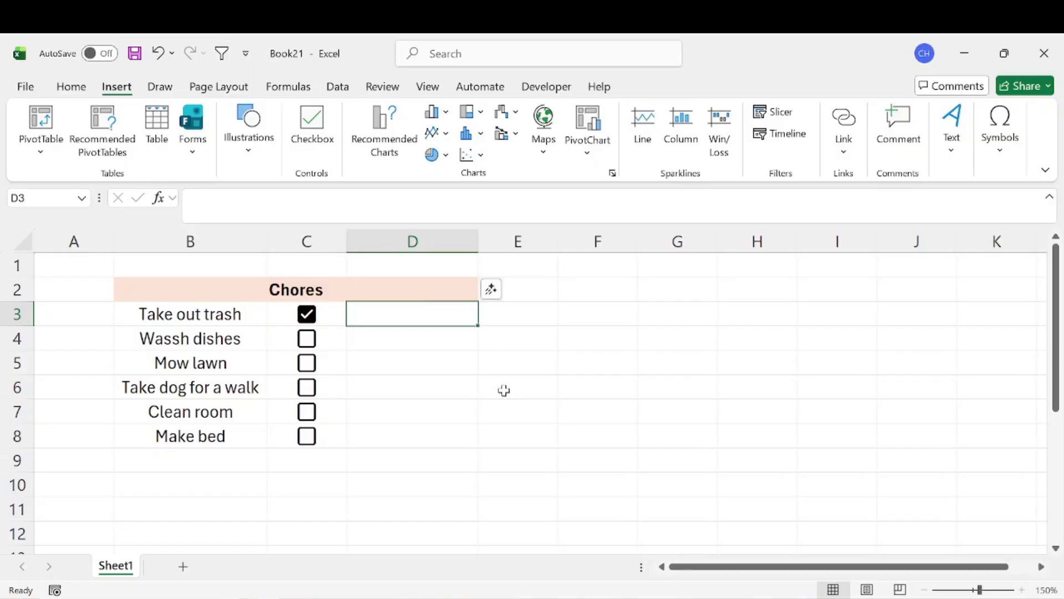
text(=if)
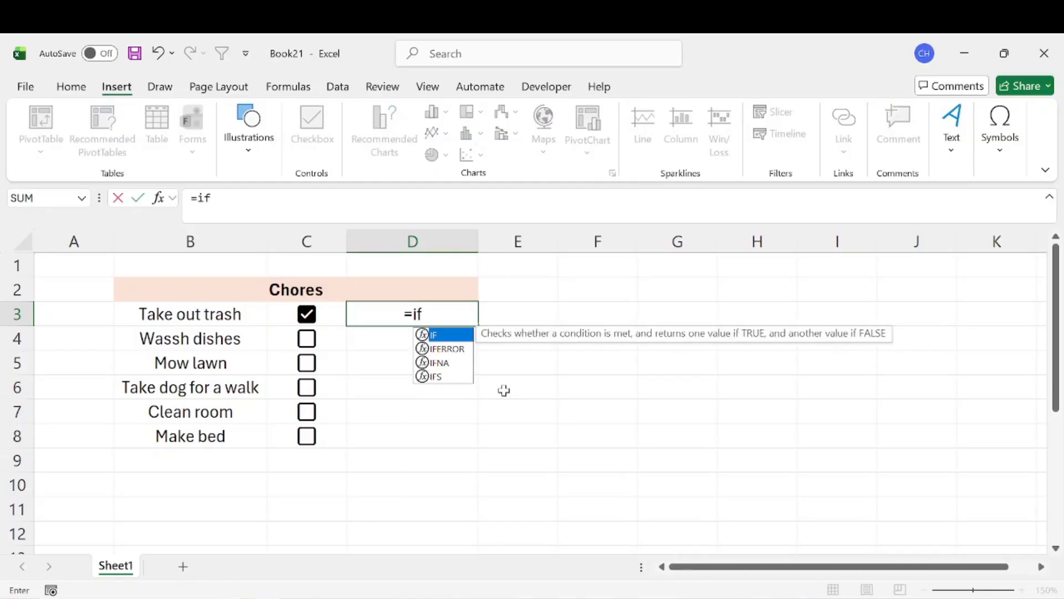
key(Tab)
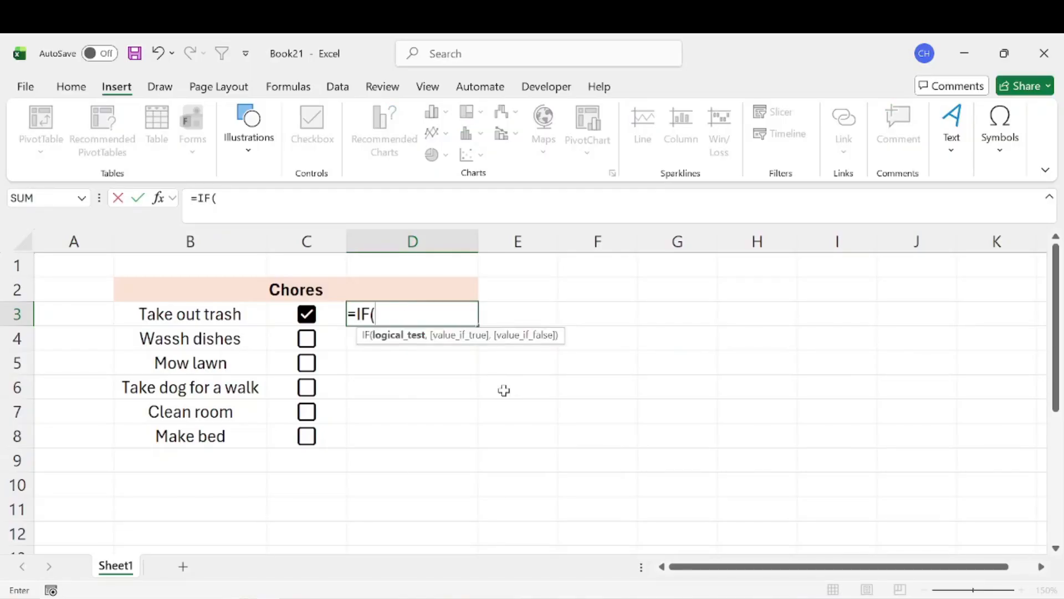
key(Left)
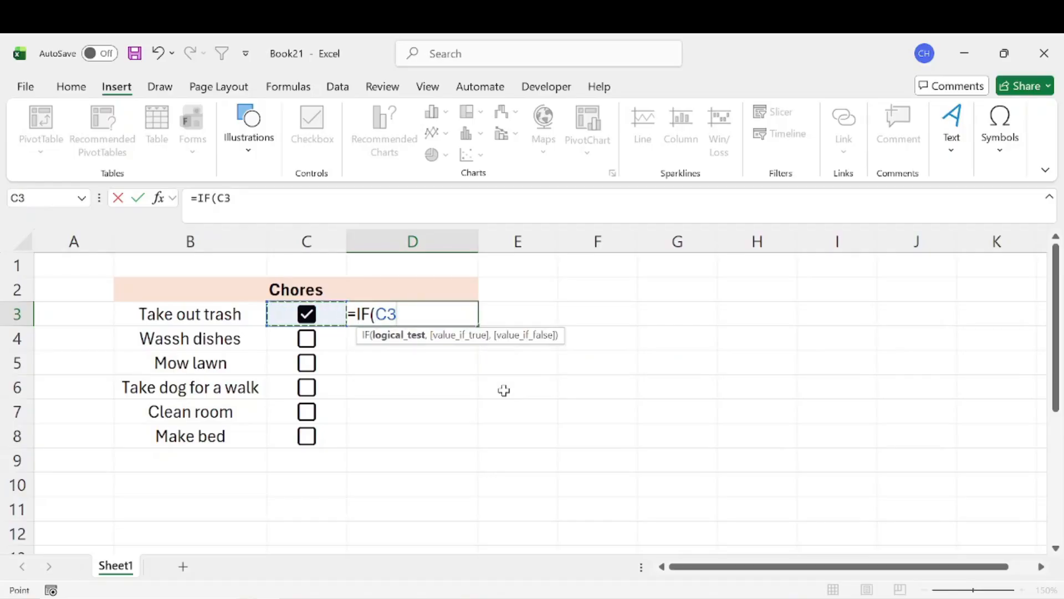
text(=TRUE)
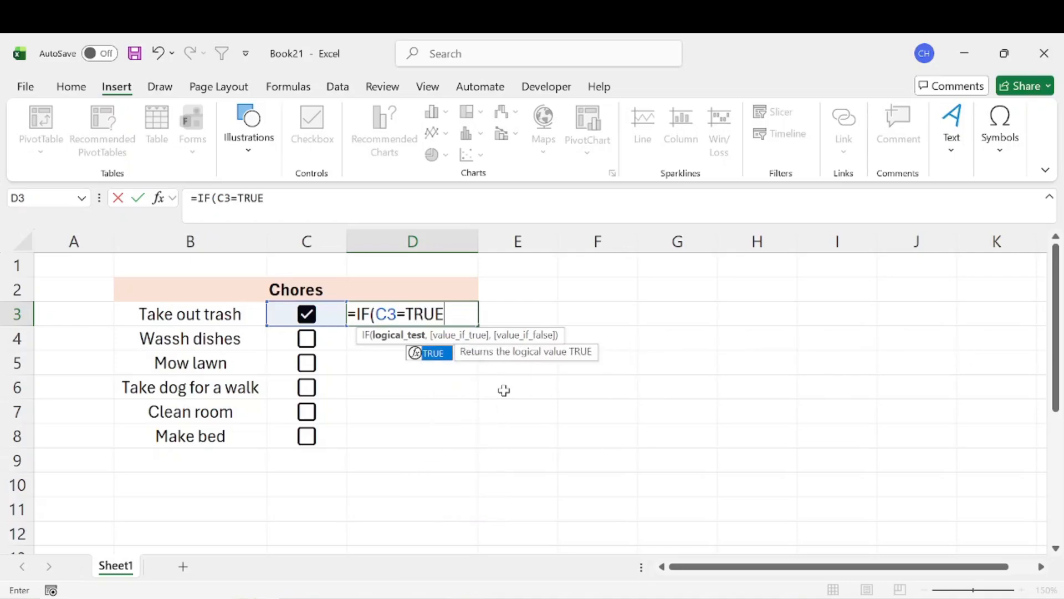
text(,)
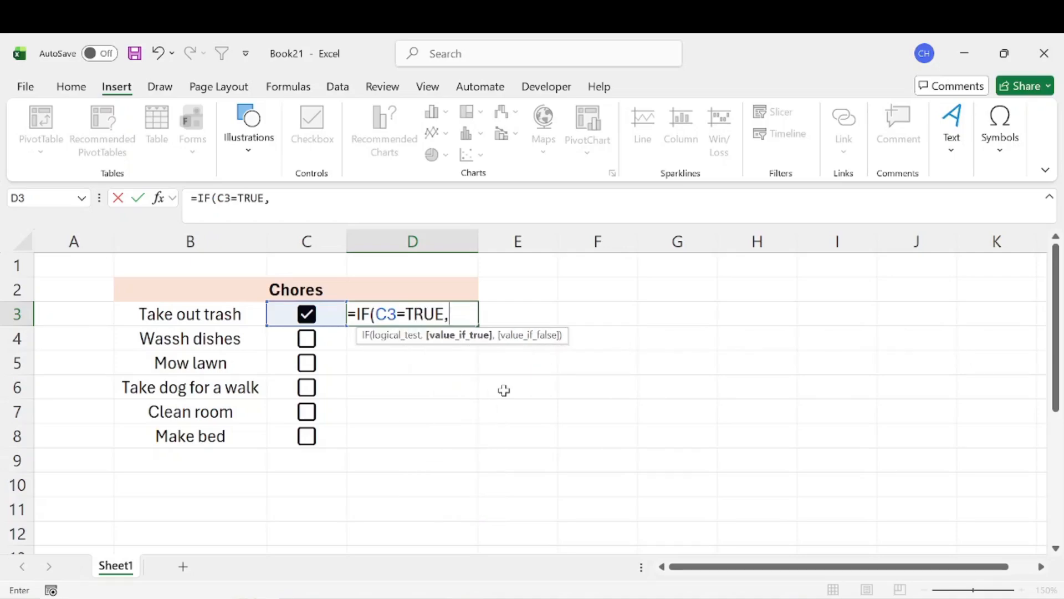
text("Completed)
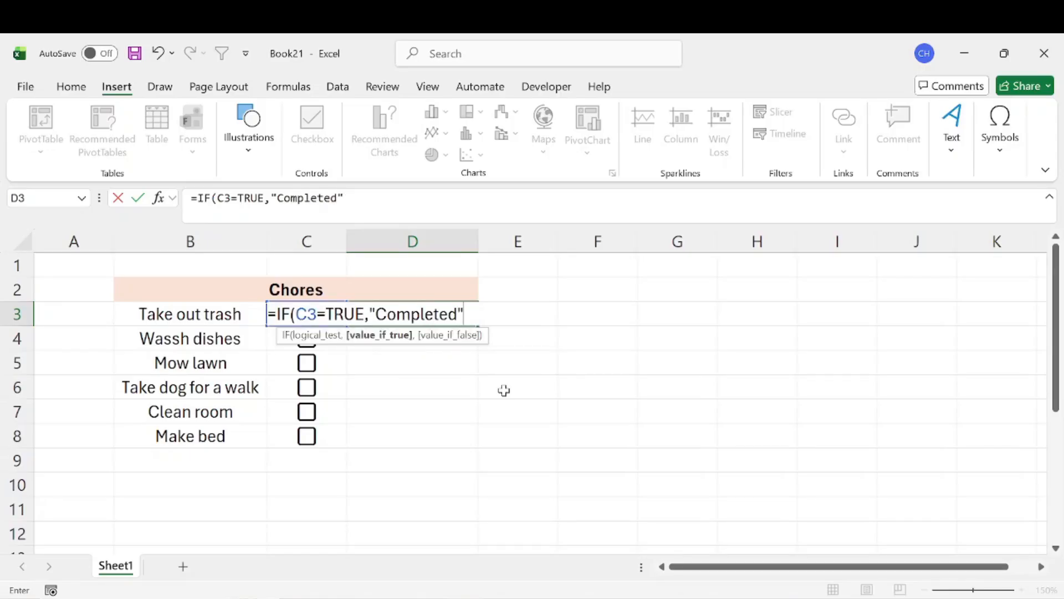
text(",)
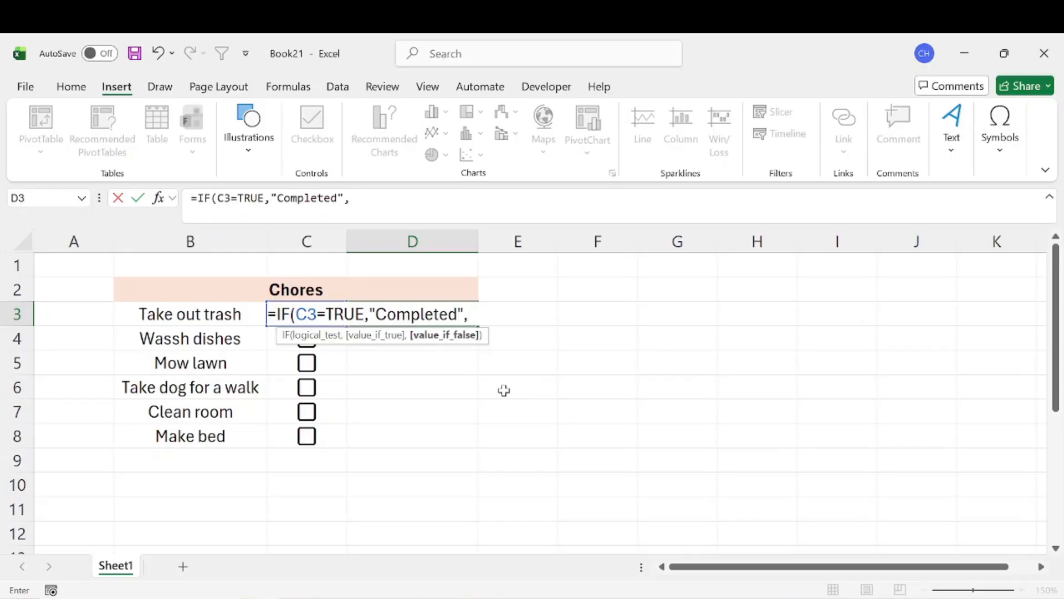
text("Not Done)
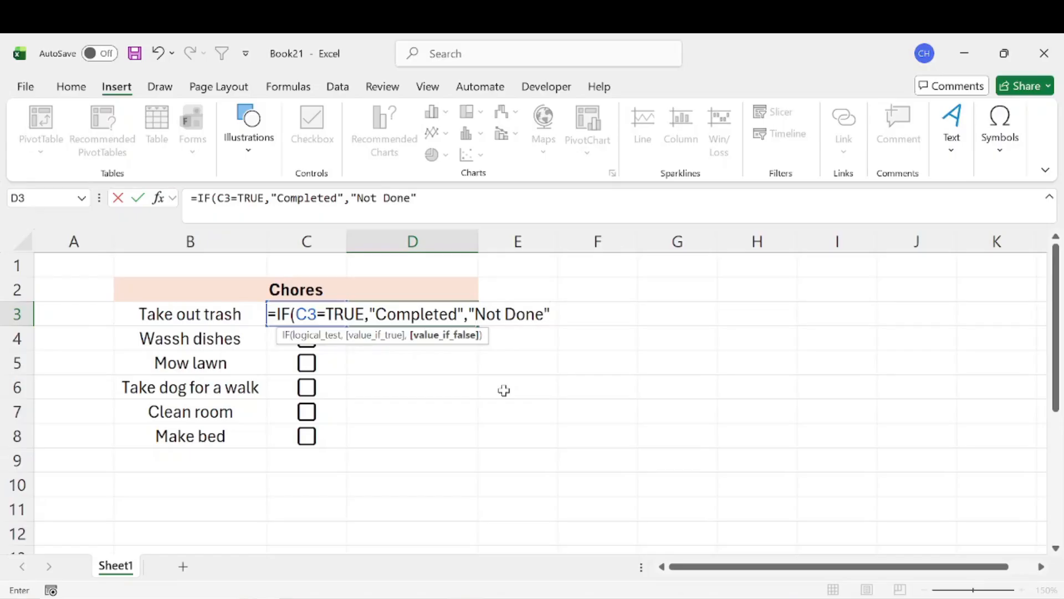
text(")
key(Return)
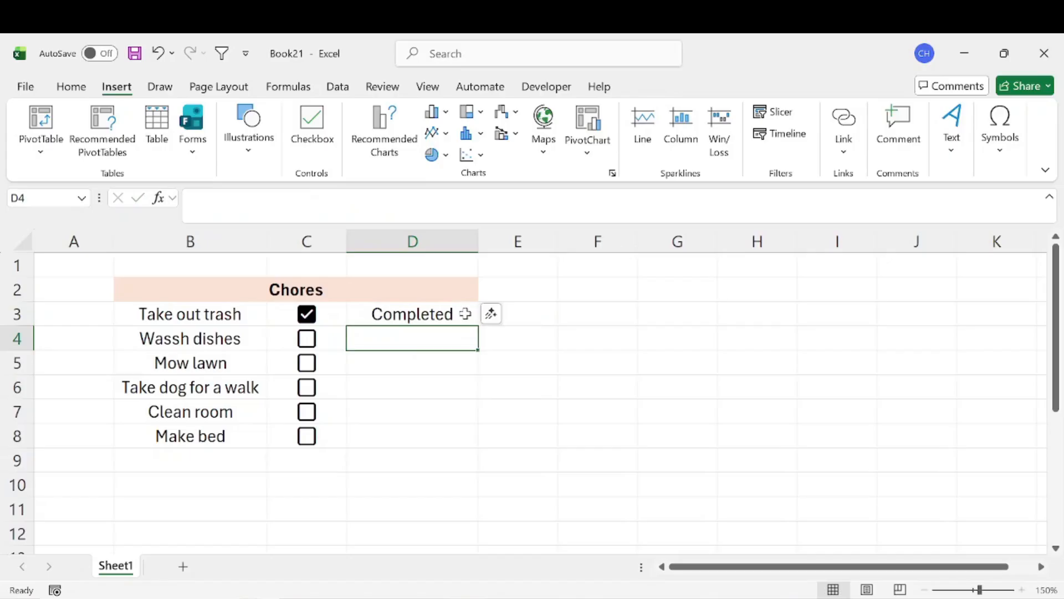
Test the D3 status formula by unticking and re-ticking the C3 checkbox, and fill the formula down through D8.
click(308, 324)
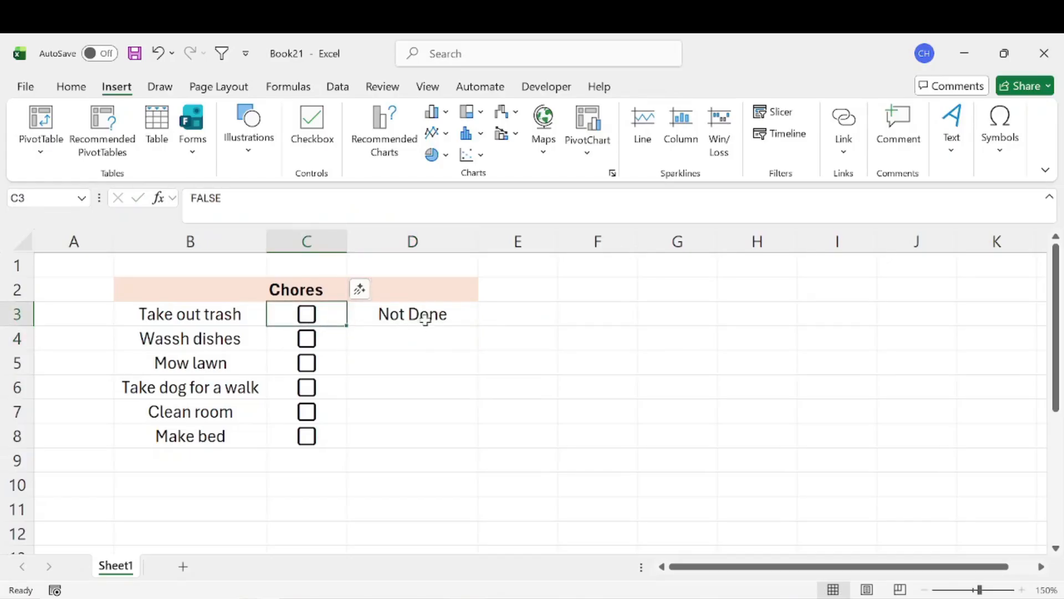
click(308, 321)
click(472, 314)
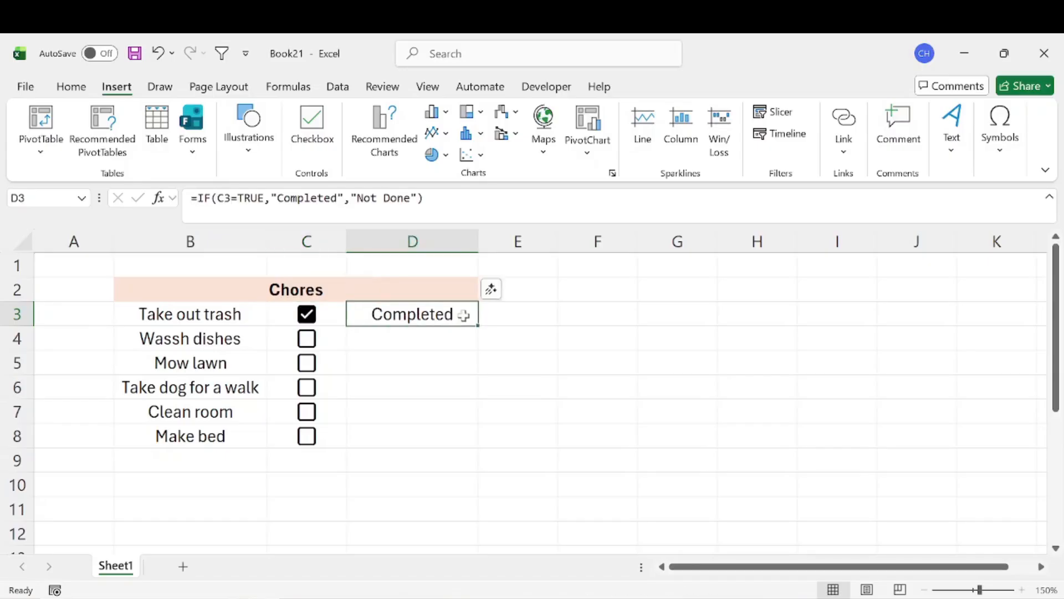
drag(480, 325, 468, 444)
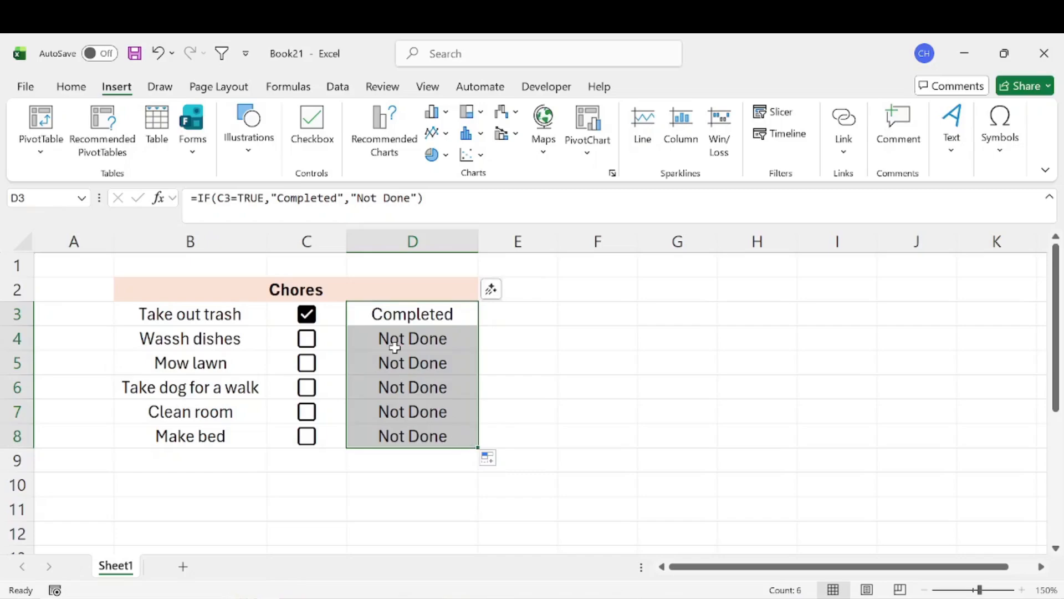
Tick the checkboxes for "Take dog for a walk", "Mow lawn" and "Make bed".
click(310, 389)
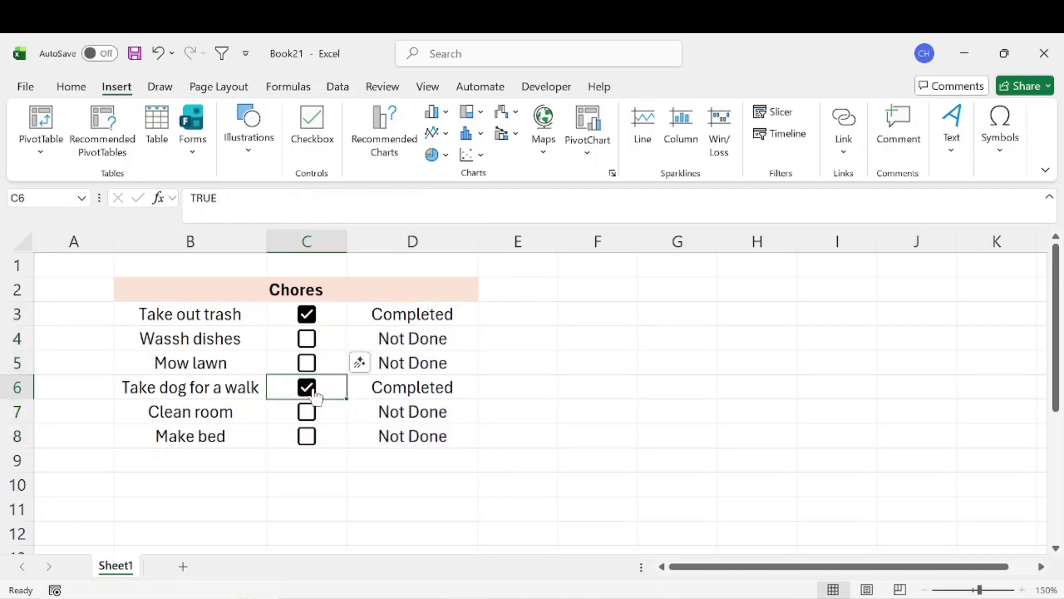
click(312, 363)
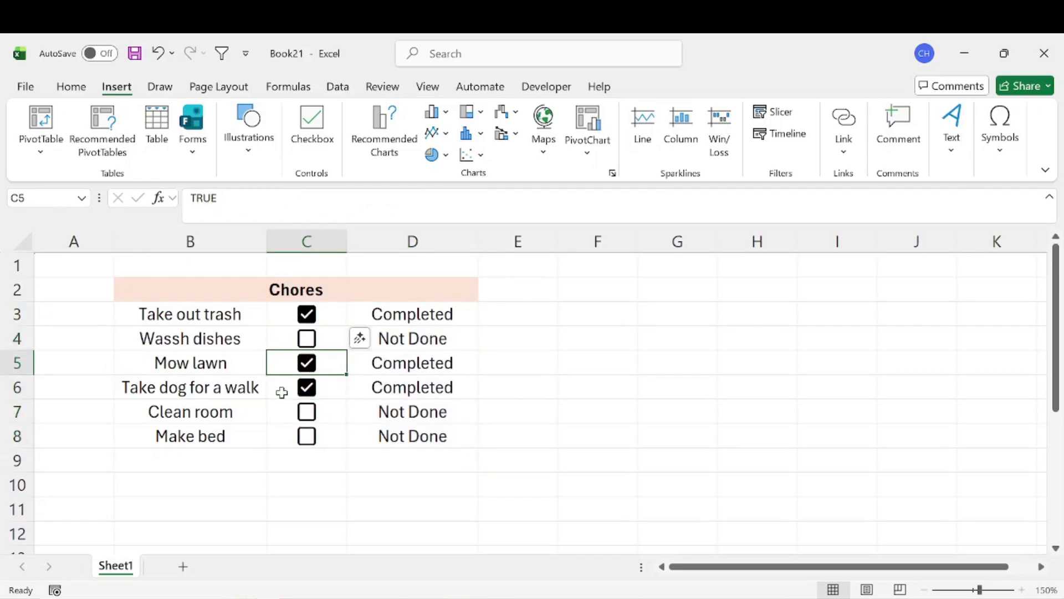
click(308, 445)
click(308, 442)
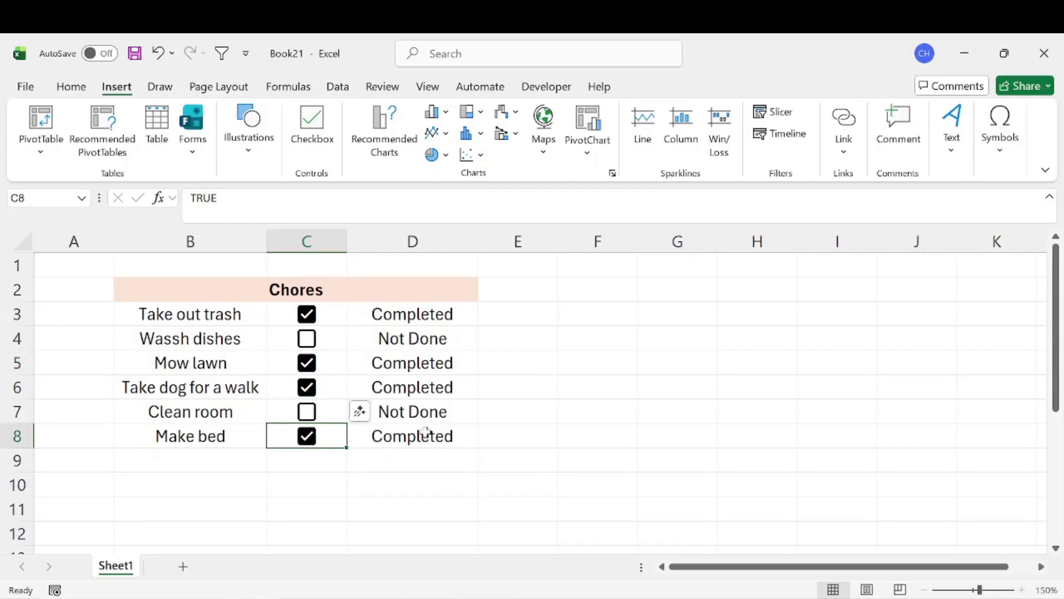
click(511, 388)
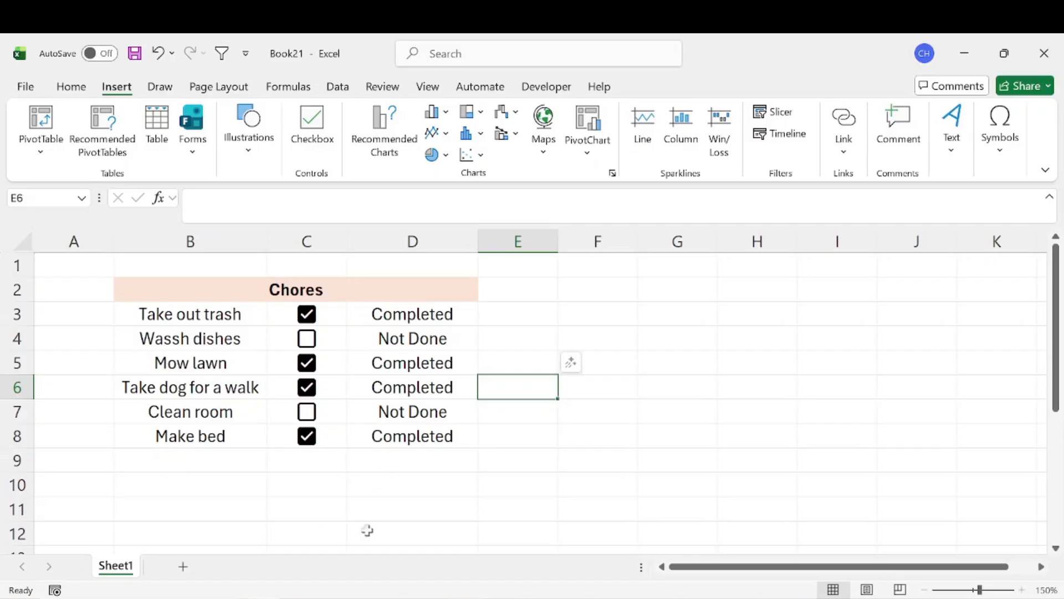
click(336, 310)
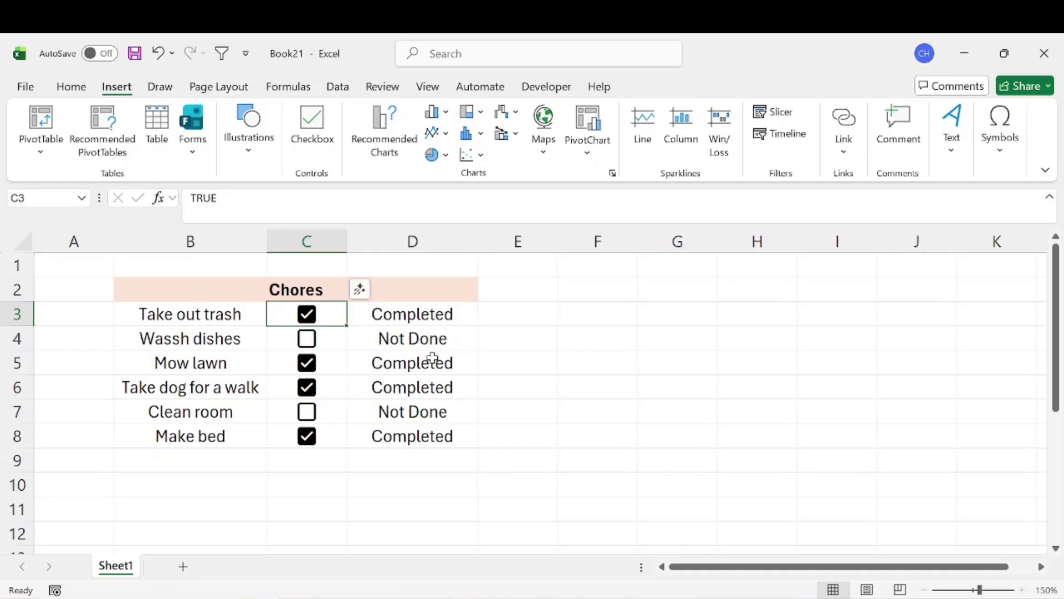
click(613, 311)
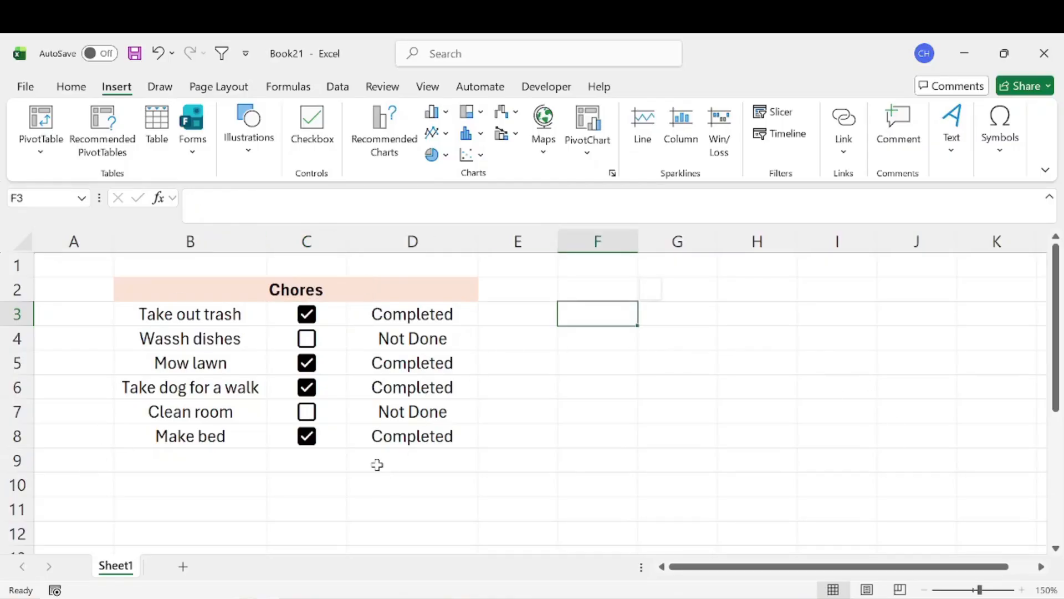
Check in the ribbon customization options that Developer is enabled among the main tabs, and accept the settings.
click(550, 87)
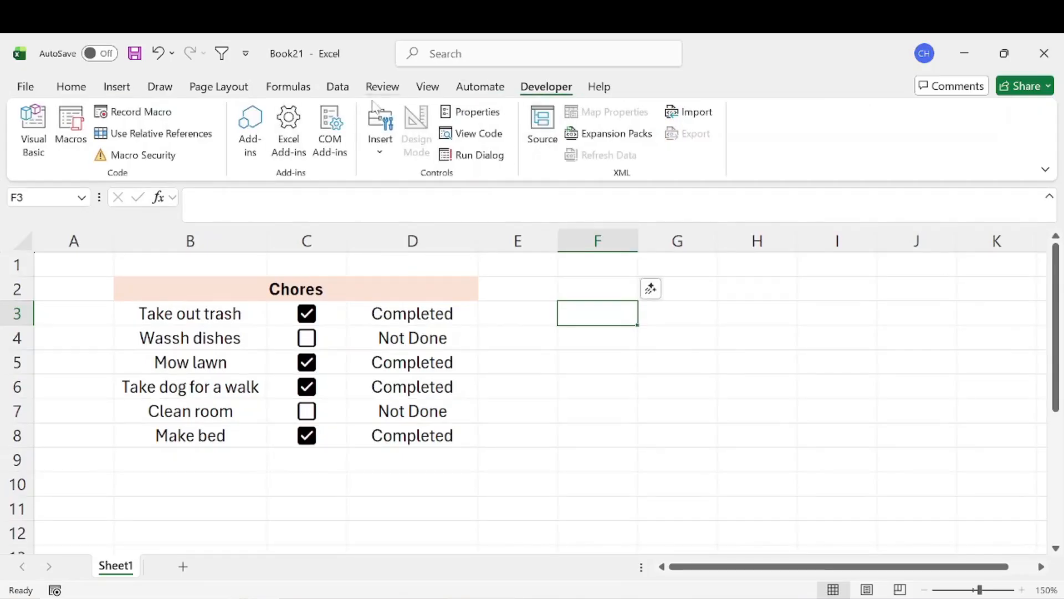
right_click(517, 92)
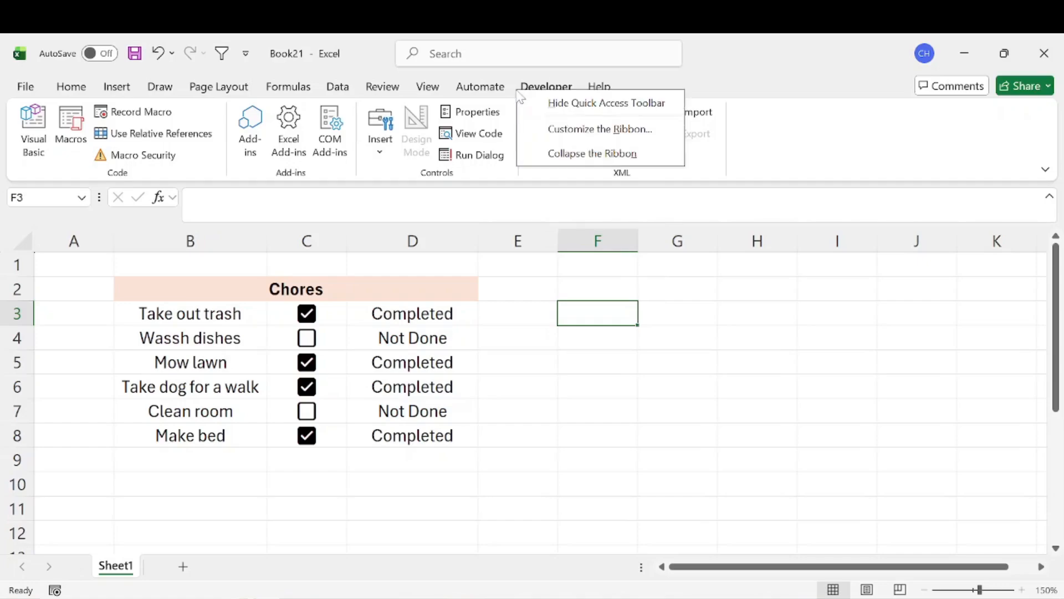
click(581, 133)
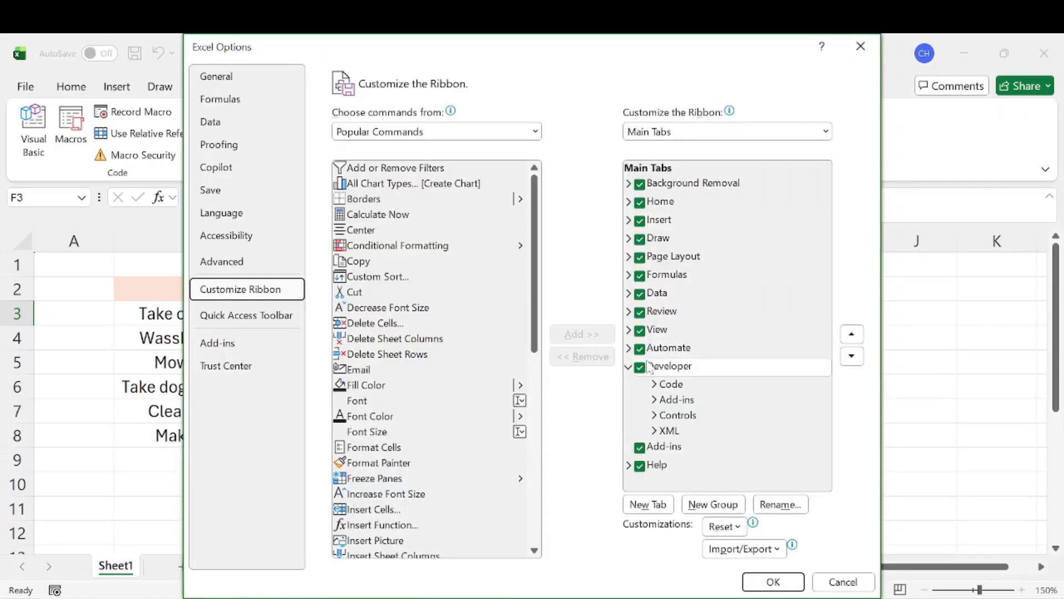
click(765, 584)
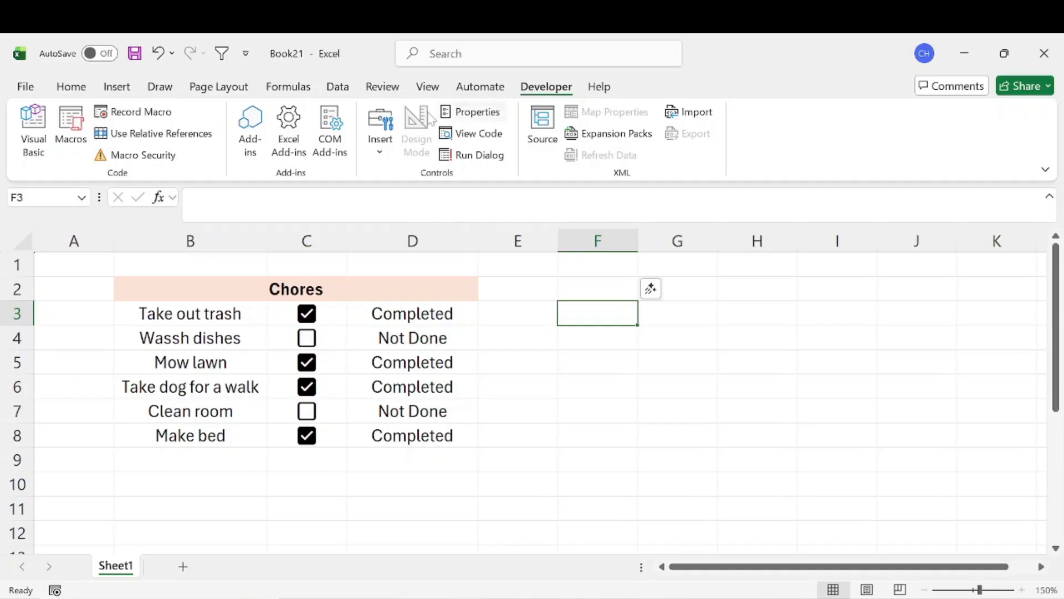
Insert a Form Controls checkbox beside the chore list, spanning row 3 of columns F and G, and select cell C3.
click(385, 142)
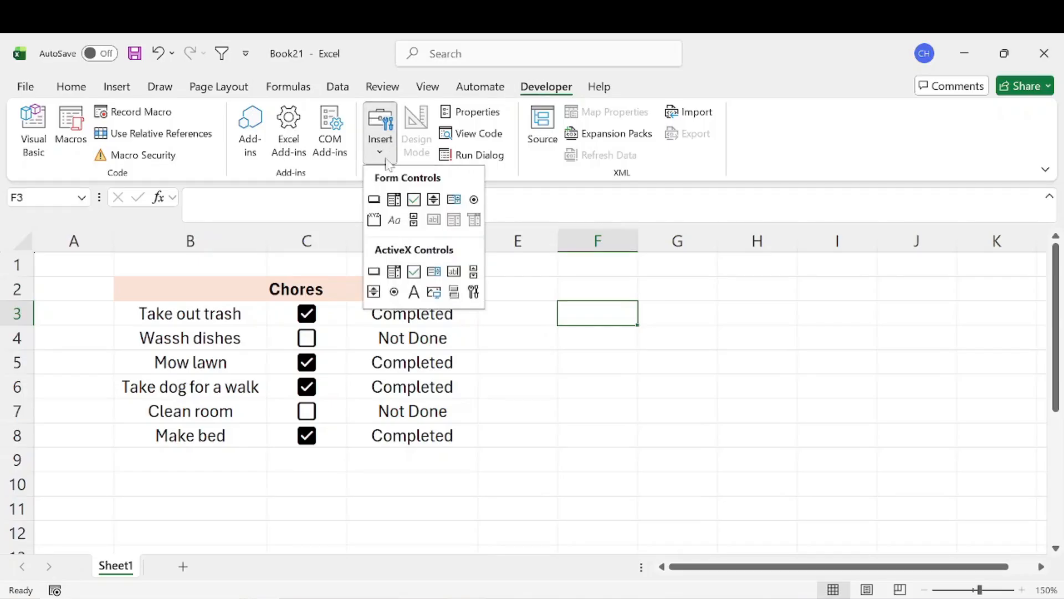
click(413, 200)
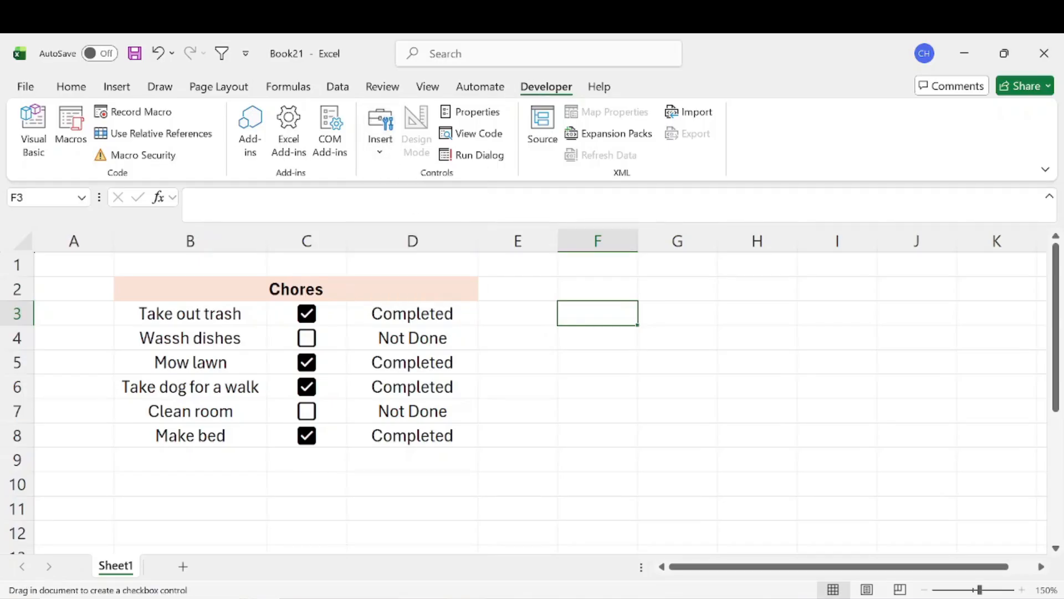
drag(550, 308, 660, 294)
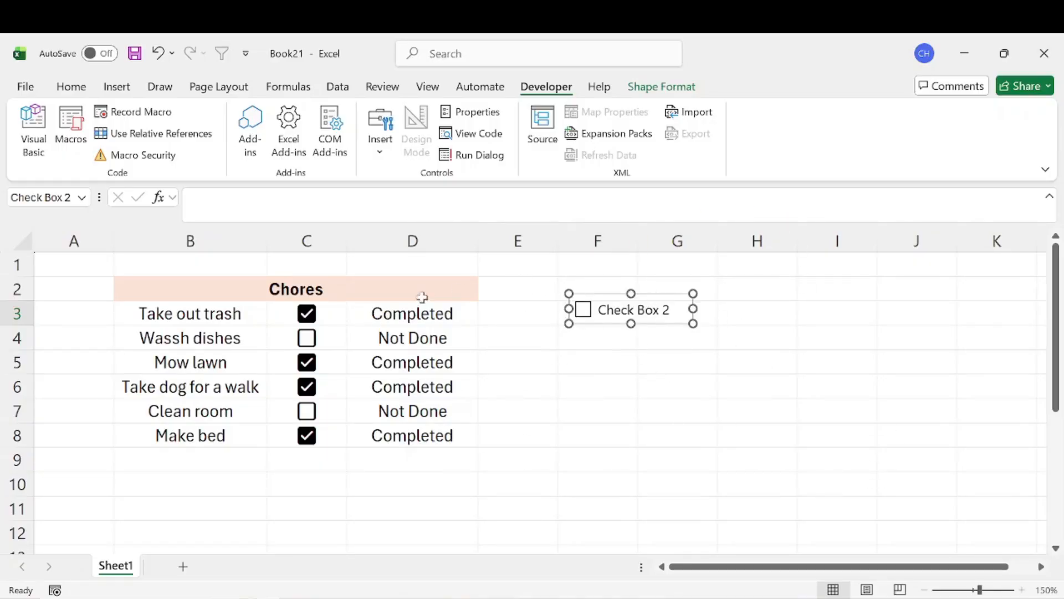
click(327, 309)
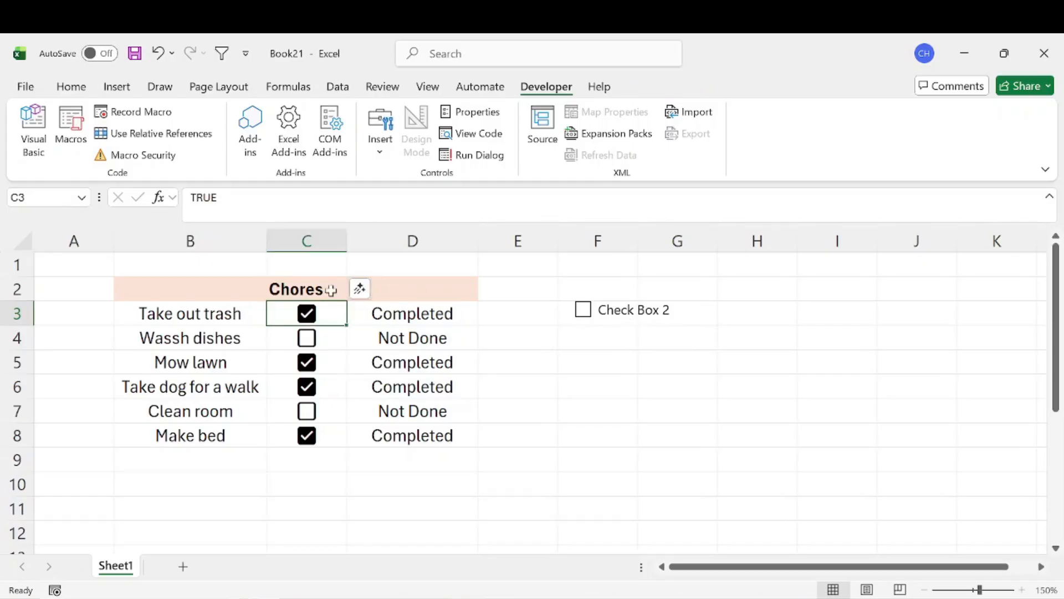
mouse_move(328, 300)
mouse_down()
mouse_move(584, 482)
mouse_move(573, 382)
mouse_move(468, 503)
mouse_move(281, 475)
mouse_move(332, 311)
mouse_move(321, 313)
mouse_up()
Shift the form checkbox left so its box sits at the start of F3, and test it by ticking and unticking it.
ctrl+click(636, 302)
right_click(637, 302)
key(Escape)
drag(644, 292, 542, 290)
click(732, 309)
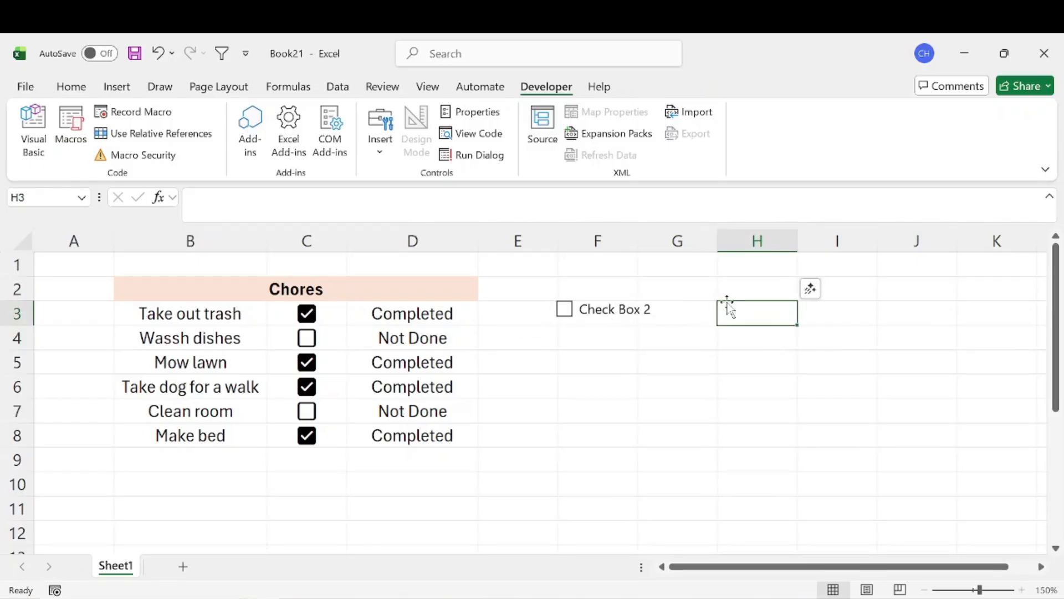
click(564, 313)
click(565, 314)
Open the form checkbox's label for editing and select all of its text.
right_click(593, 311)
click(587, 308)
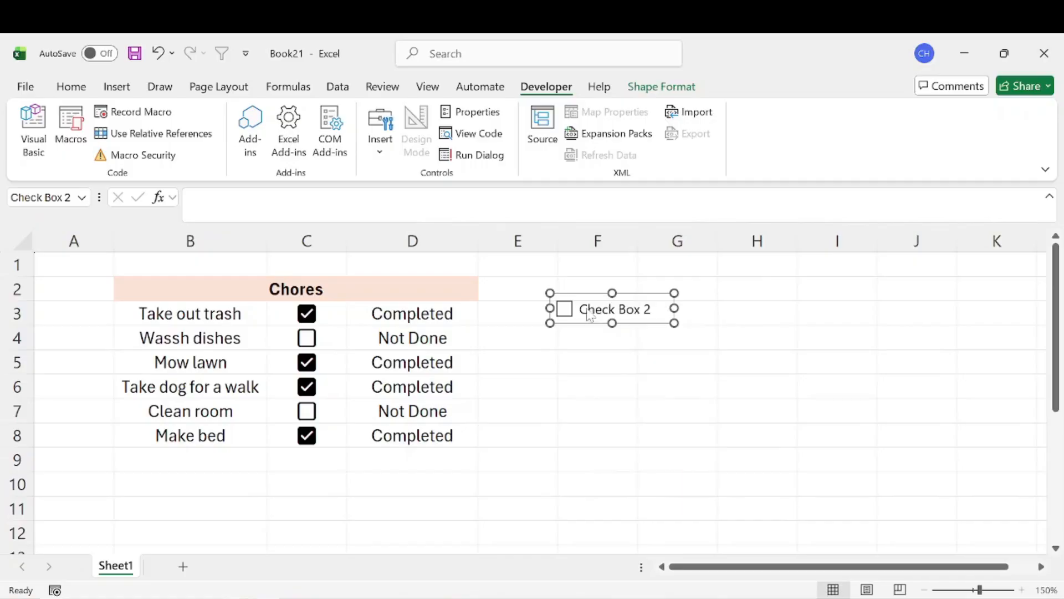
mouse_move(579, 308)
mouse_down()
mouse_move(625, 309)
mouse_move(578, 309)
mouse_up()
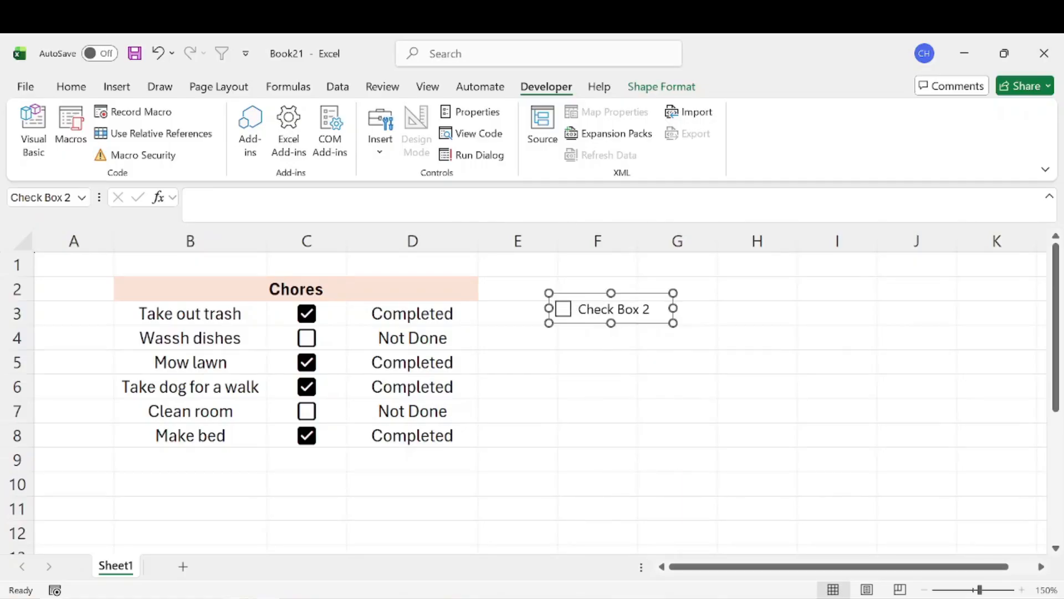
click(578, 309)
key(ctrl+a)
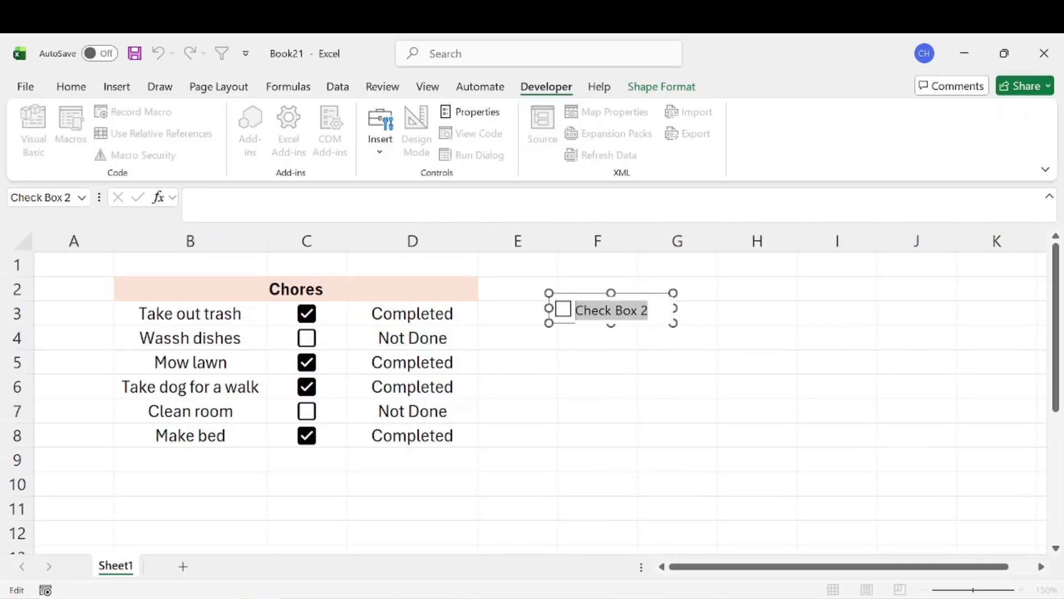
Link the form checkbox to cell $F$5 in its Format Control settings and deselect it.
right_click(634, 305)
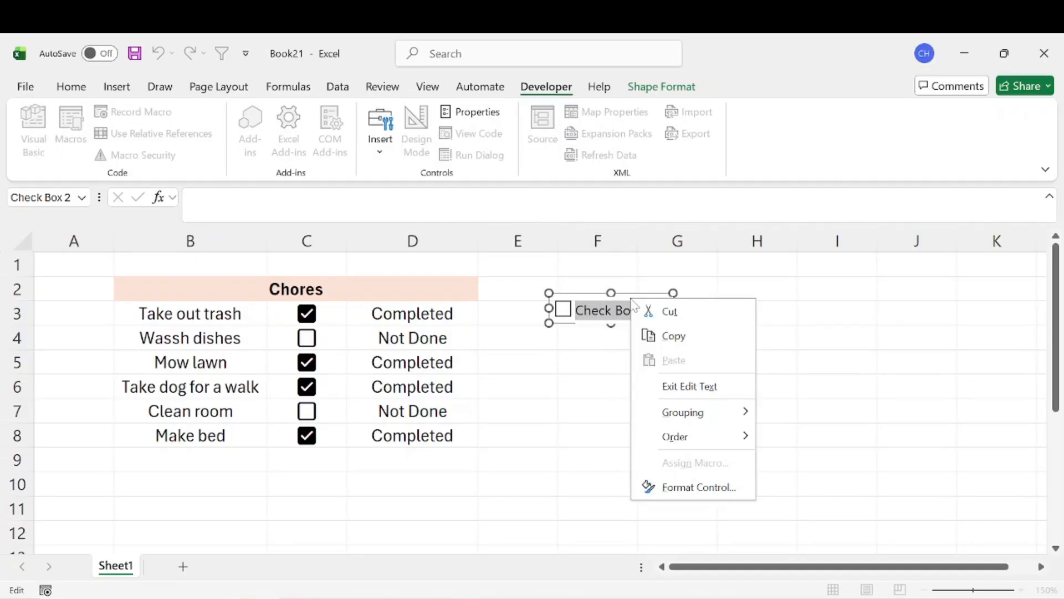
click(688, 488)
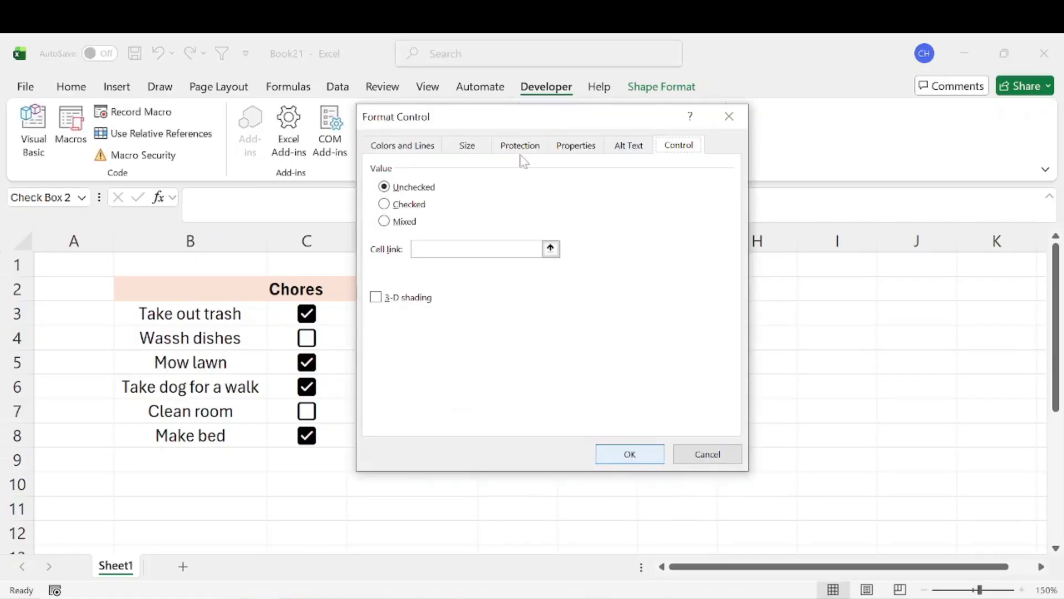
drag(491, 119, 645, 133)
drag(618, 215, 819, 160)
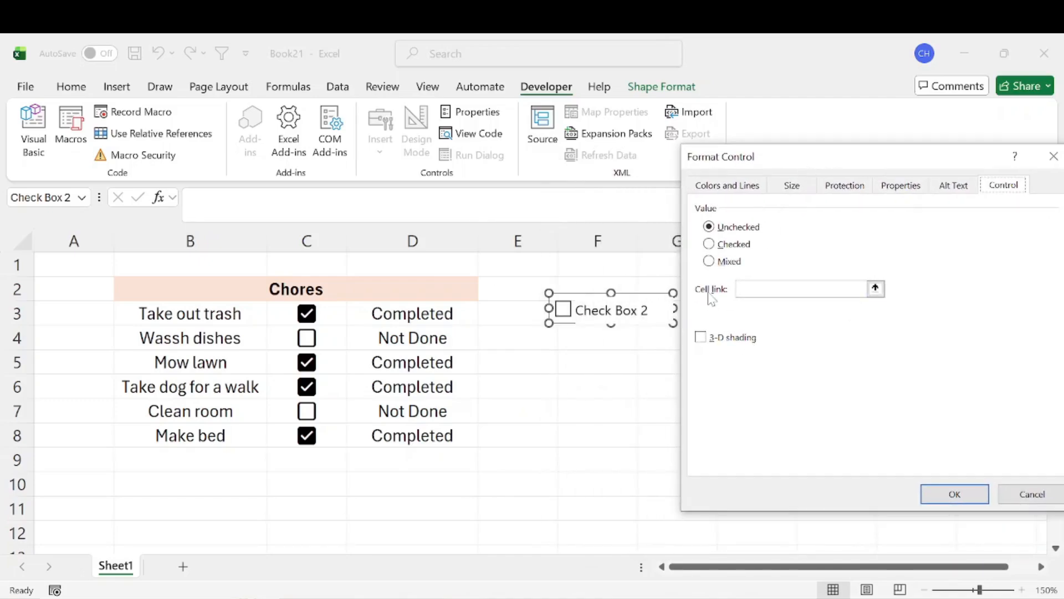
click(876, 289)
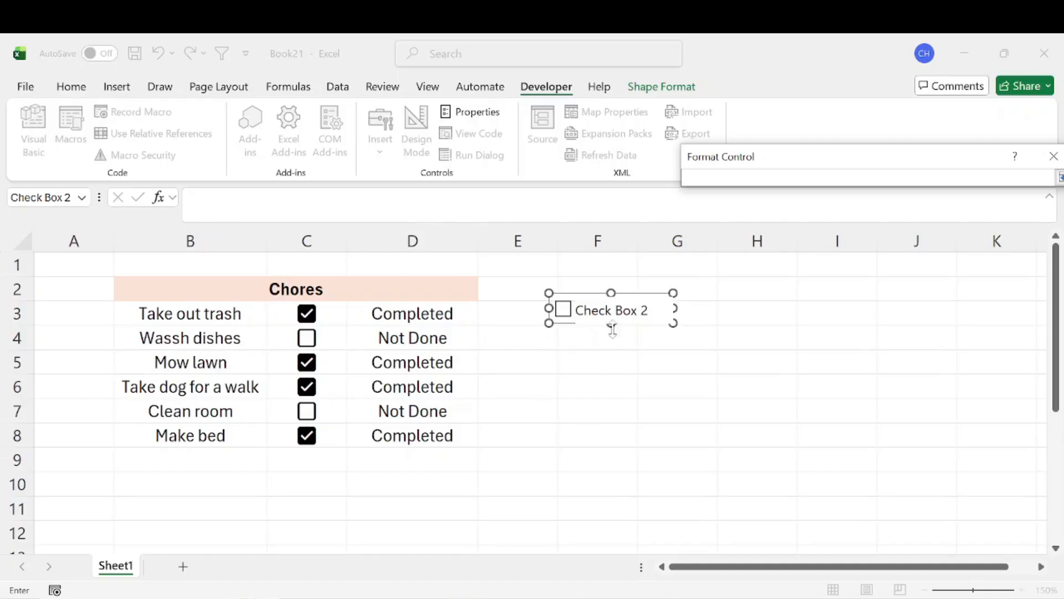
click(593, 364)
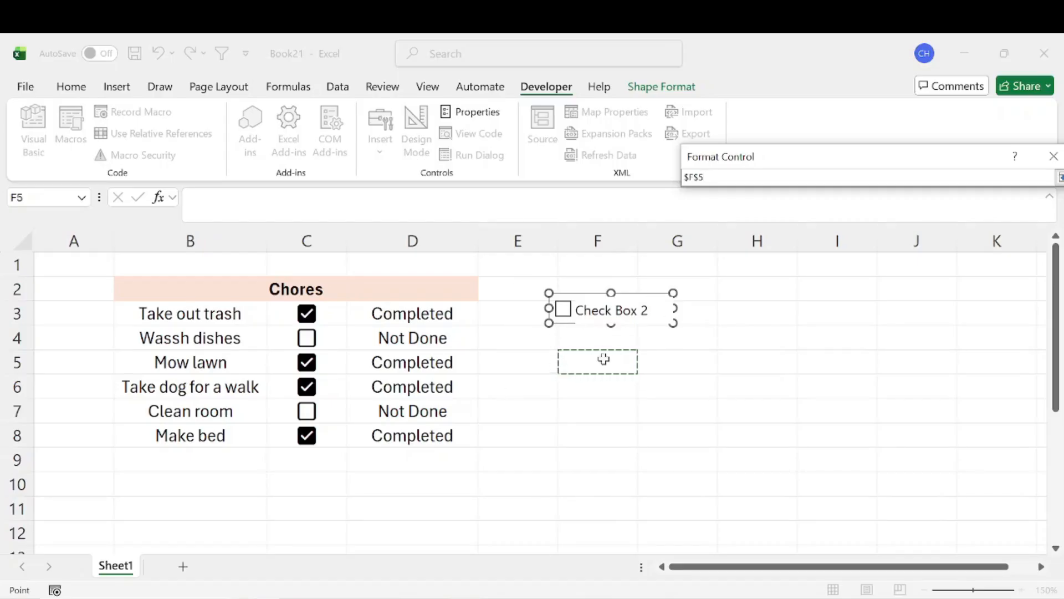
key(Return)
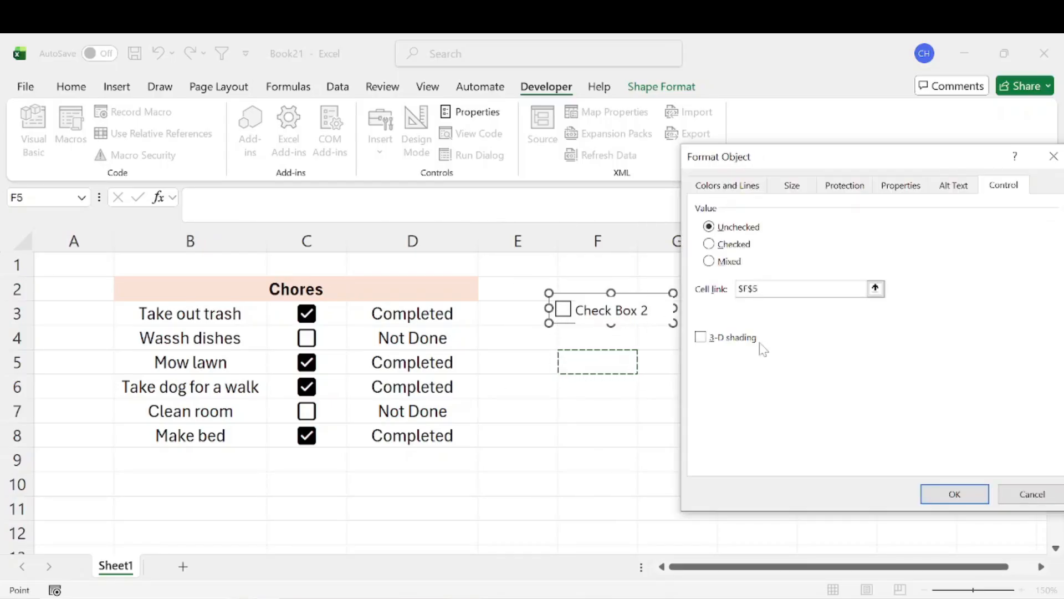
click(970, 492)
key(Escape)
Test the cell link by repeatedly ticking and unticking the form checkbox, leaving it unticked.
click(566, 322)
click(565, 319)
click(564, 320)
click(565, 319)
click(564, 318)
click(564, 315)
click(563, 313)
click(563, 313)
Move the form checkbox down to row 4, directly above its linked cell F5, and deselect it.
right_click(607, 305)
click(632, 294)
drag(632, 294, 626, 317)
click(612, 418)
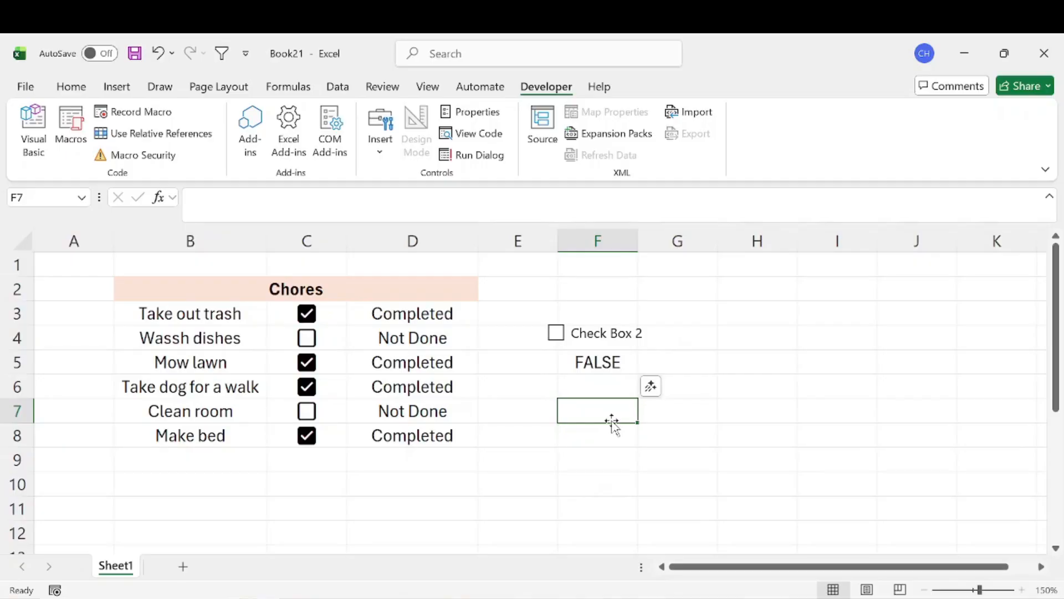